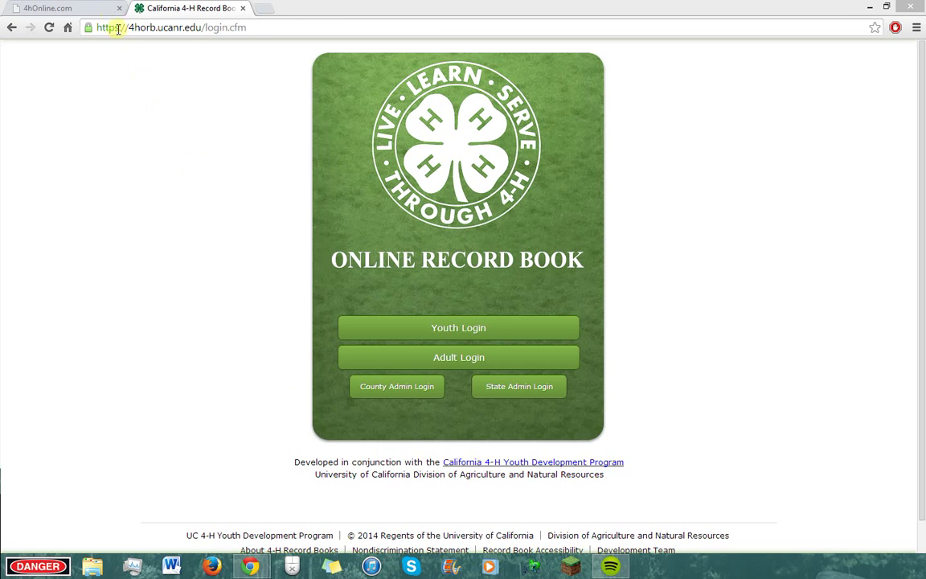
Step: Switch to the 4hOnline.com browser tab showing the California 4-H enrollment login page
{"action": "left_click", "coordinate": [65, 7]}
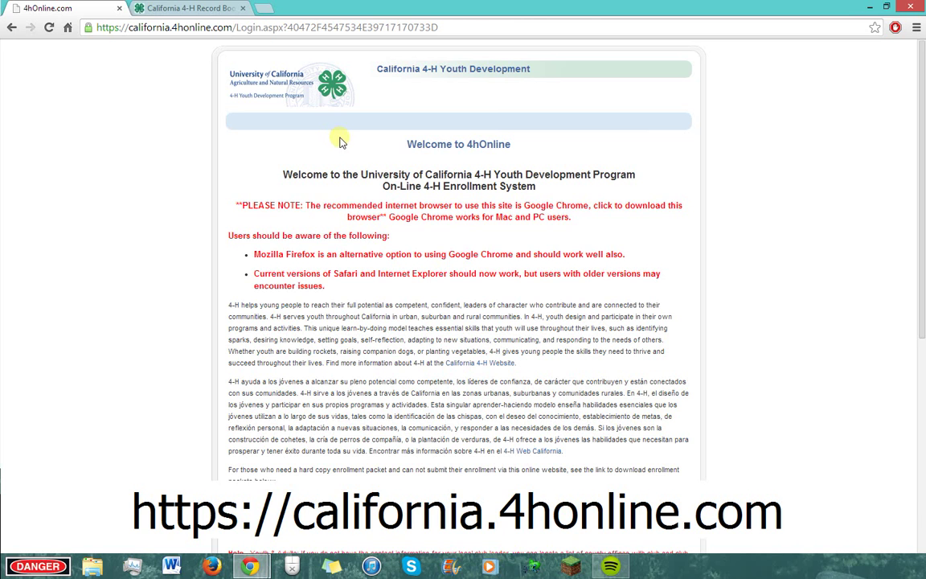
Step: Log in to 4hOnline with the saved family email address and the account password
{"action": "scroll", "coordinate": [471, 394], "scroll_direction": "down", "scroll_amount": 4}
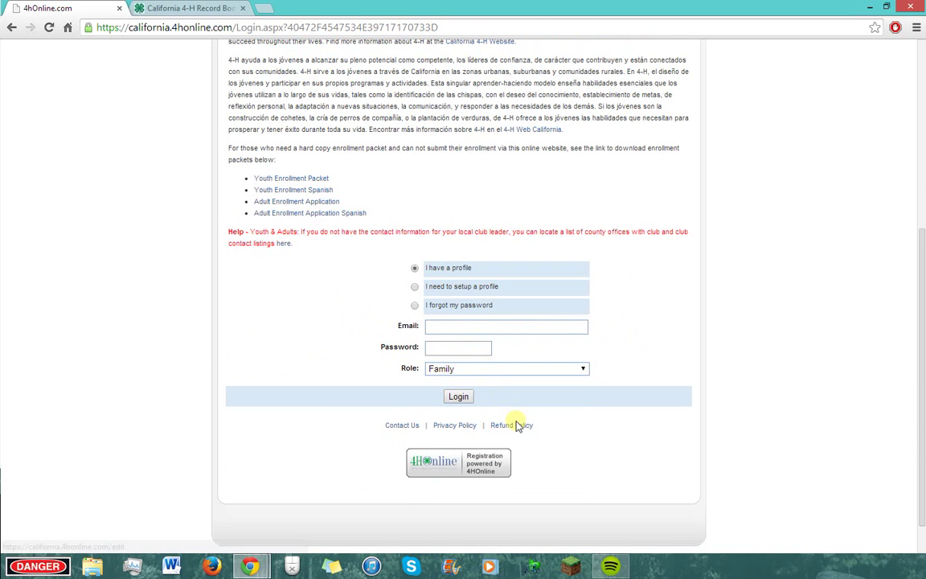
{"action": "left_click", "coordinate": [562, 330]}
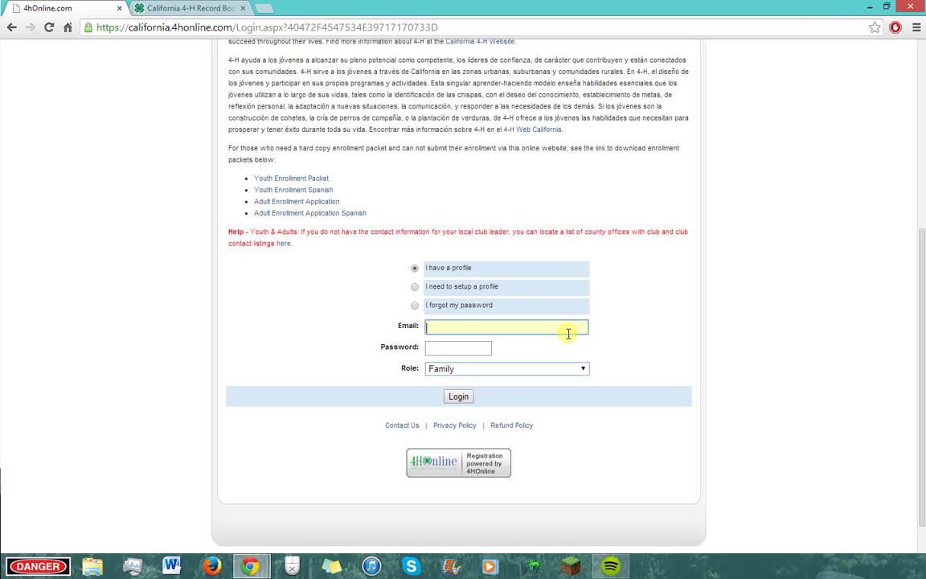
{"action": "type", "text": "a*****"}
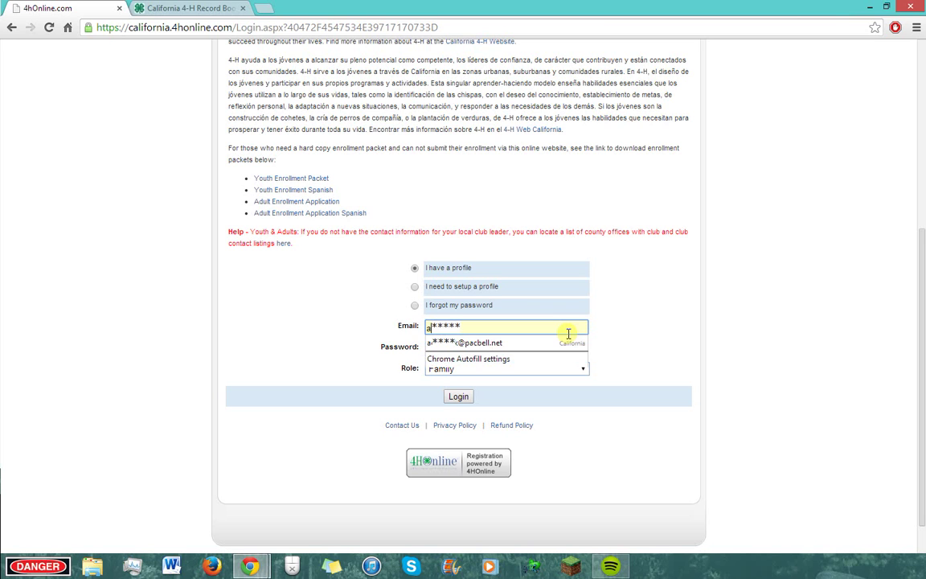
{"action": "key", "text": "Down"}
{"action": "key", "text": "Tab"}
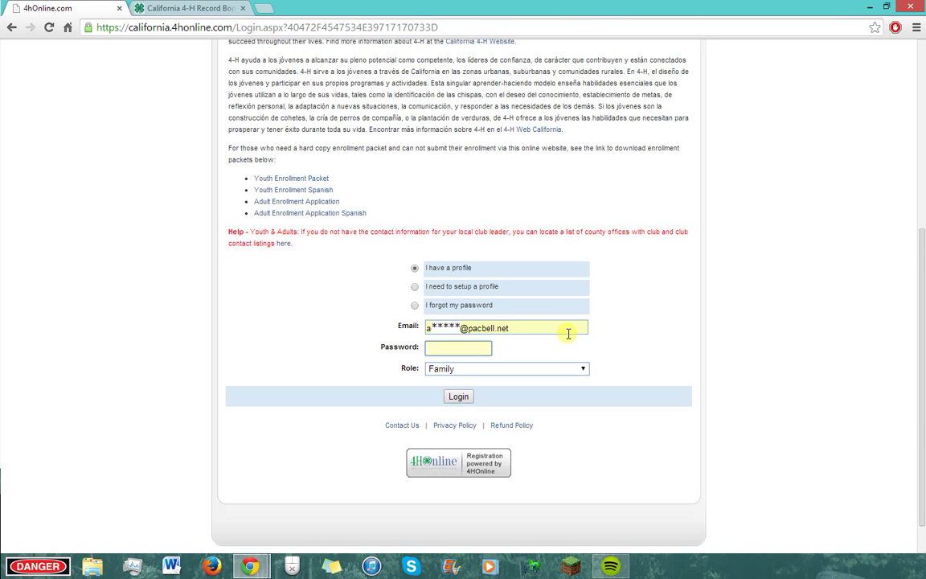
{"action": "type", "text": "a••••••"}
{"action": "key", "text": "Return"}
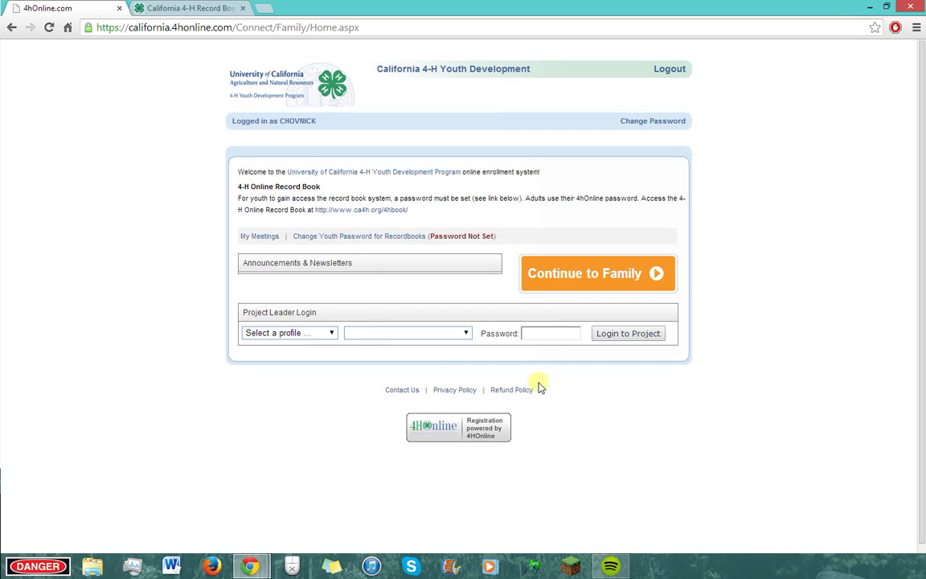
Step: Enter and confirm a new youth record book password under Change Youth Password for Recordbooks, then save it
{"action": "left_click", "coordinate": [362, 238]}
{"action": "left_click", "coordinate": [462, 271]}
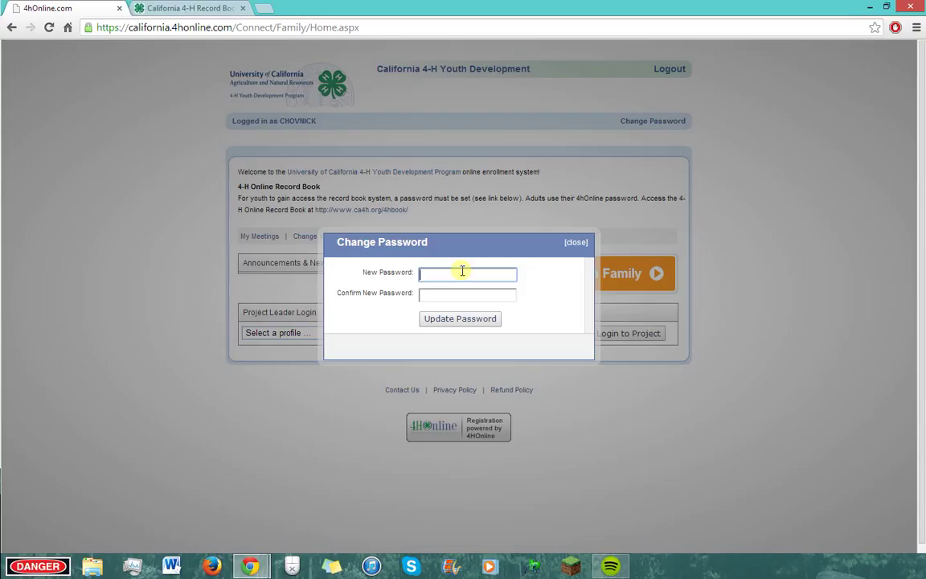
{"action": "type", "text": "•••••••"}
{"action": "left_click", "coordinate": [460, 294]}
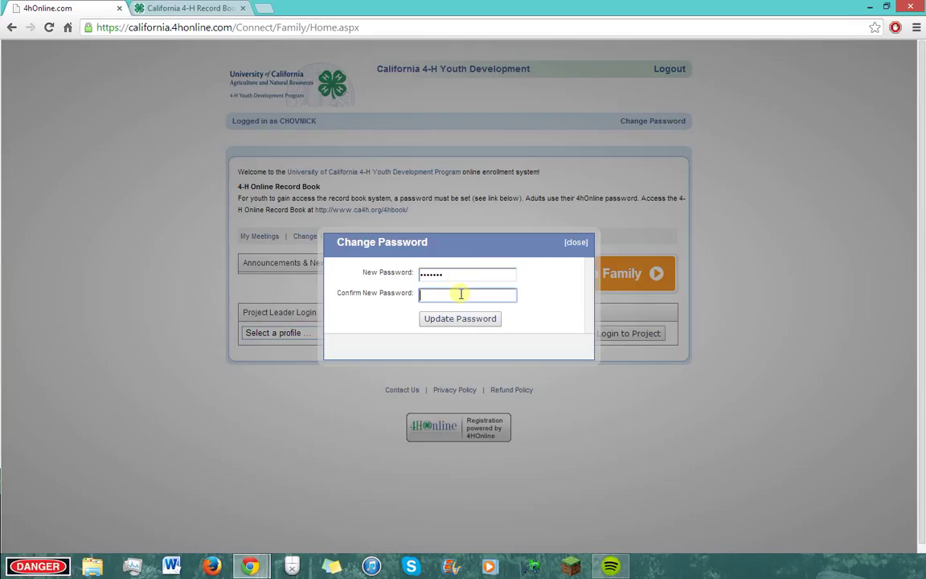
{"action": "type", "text": "•••••••"}
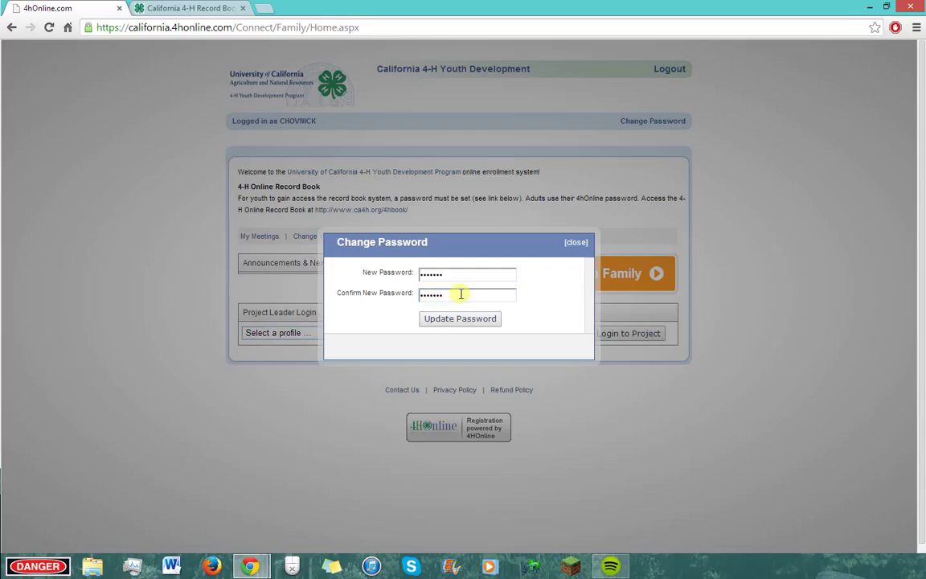
{"action": "left_click", "coordinate": [477, 319]}
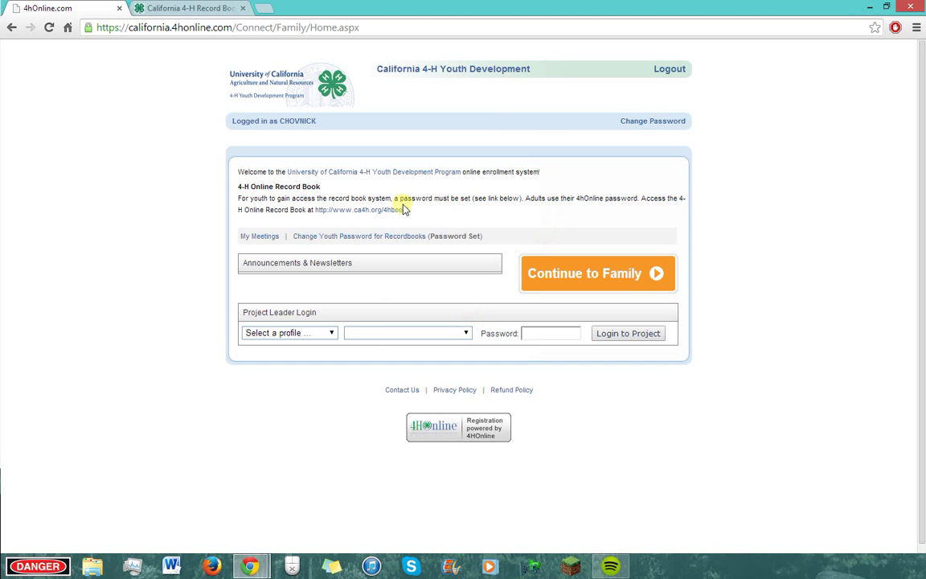
Step: Sign in via Youth Login with the saved email and password, then maximize the login window
{"action": "left_click", "coordinate": [190, 7]}
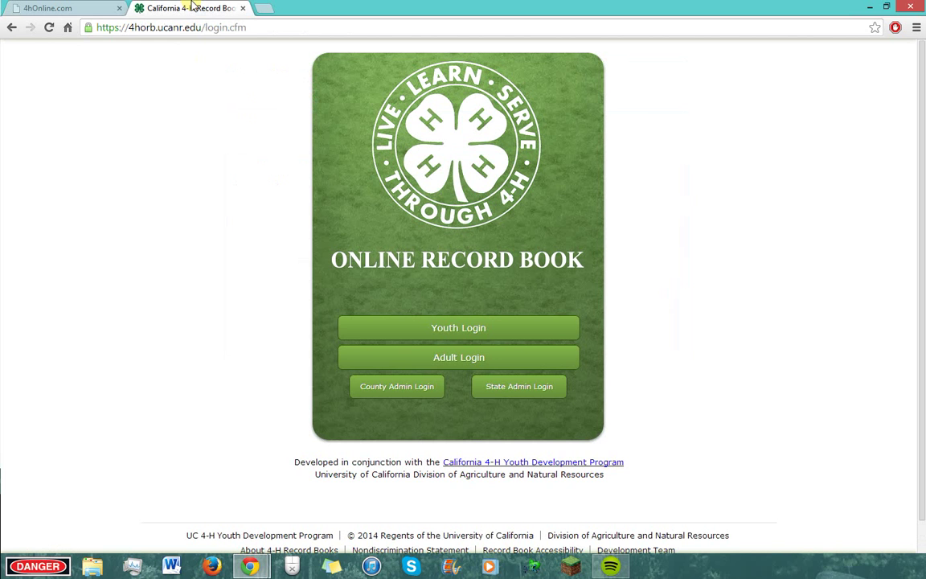
{"action": "left_click", "coordinate": [466, 326]}
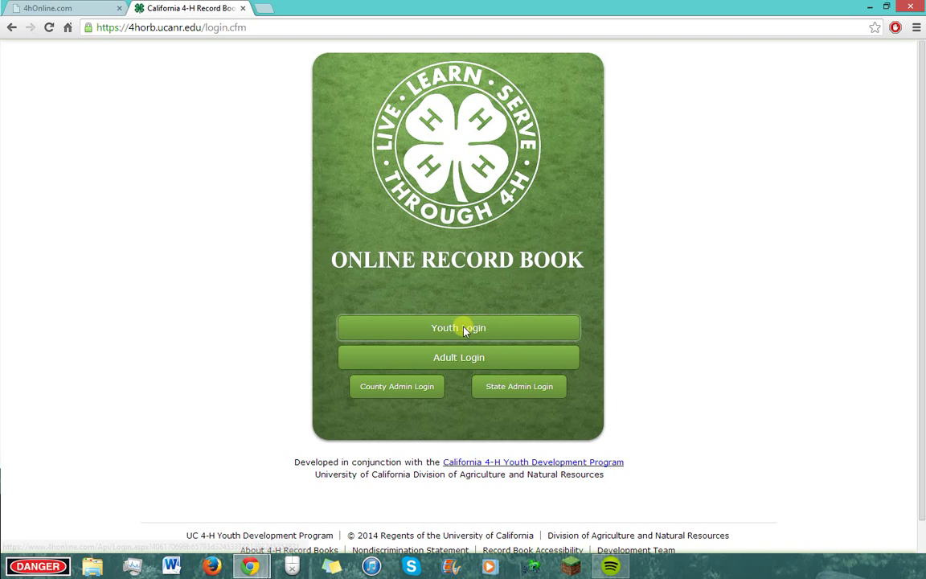
{"action": "left_click", "coordinate": [99, 314]}
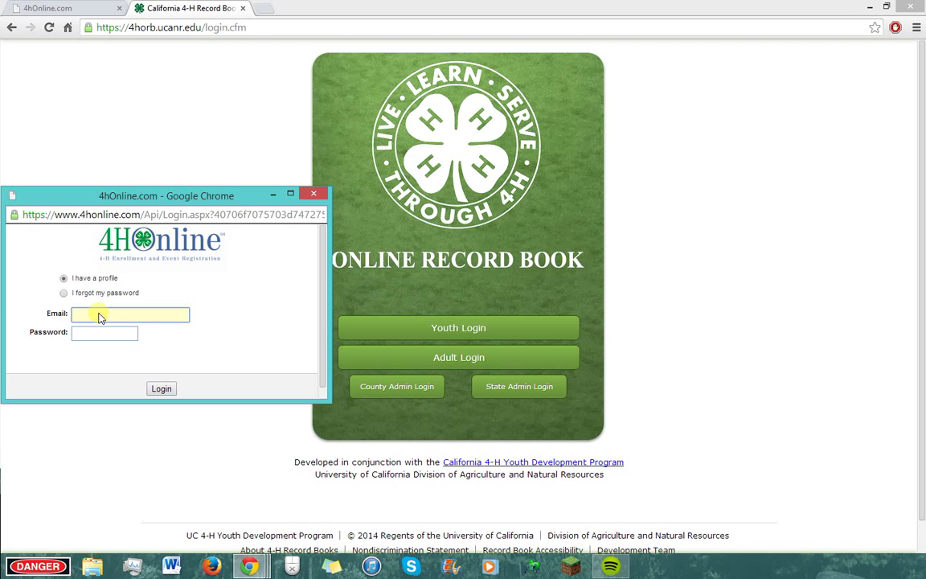
{"action": "type", "text": "a*****"}
{"action": "key", "text": "Down"}
{"action": "key", "text": "Return"}
{"action": "key", "text": "Tab"}
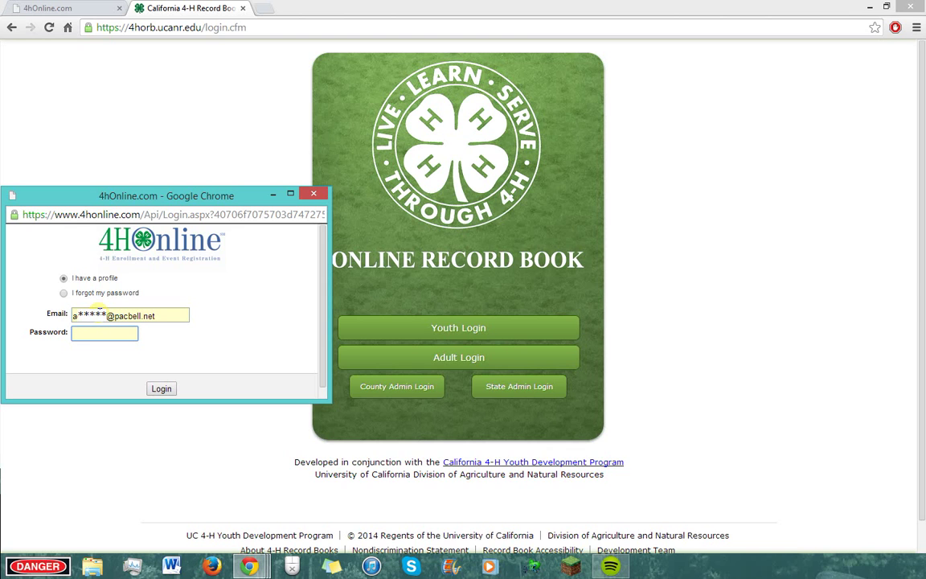
{"action": "type", "text": "******"}
{"action": "key", "text": "Return"}
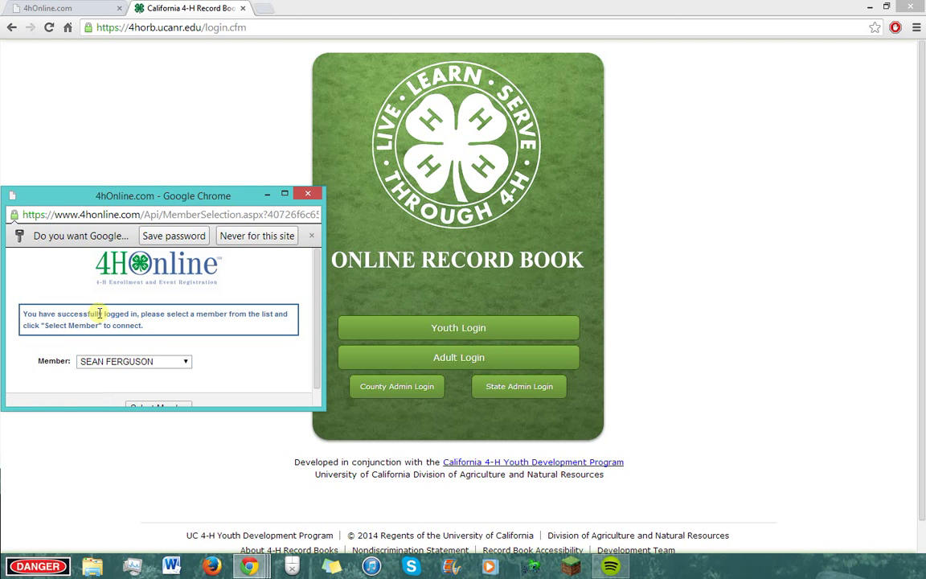
{"action": "left_click", "coordinate": [284, 193]}
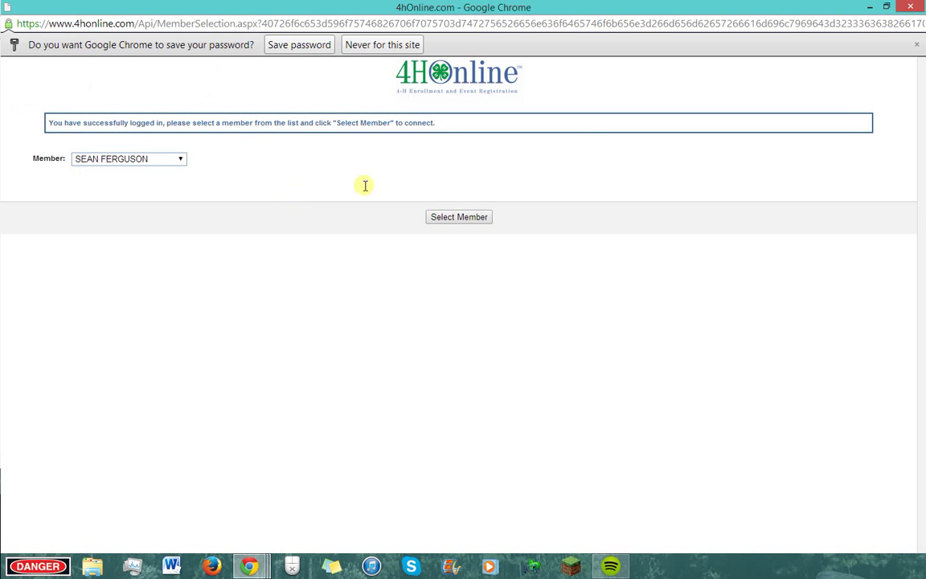
Step: Answer the save-password prompt and connect the second youth member chosen from the Member list
{"action": "left_click", "coordinate": [299, 44]}
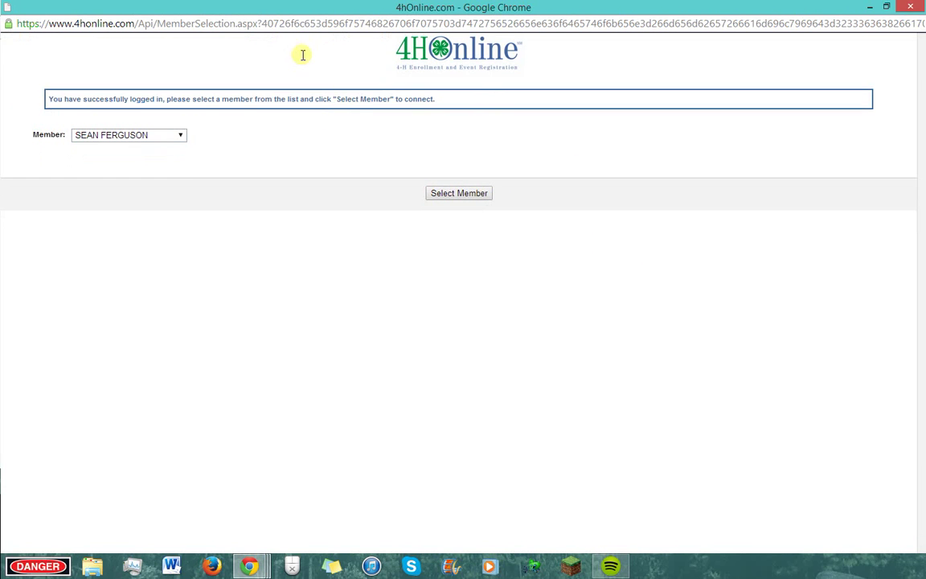
{"action": "left_click", "coordinate": [182, 138]}
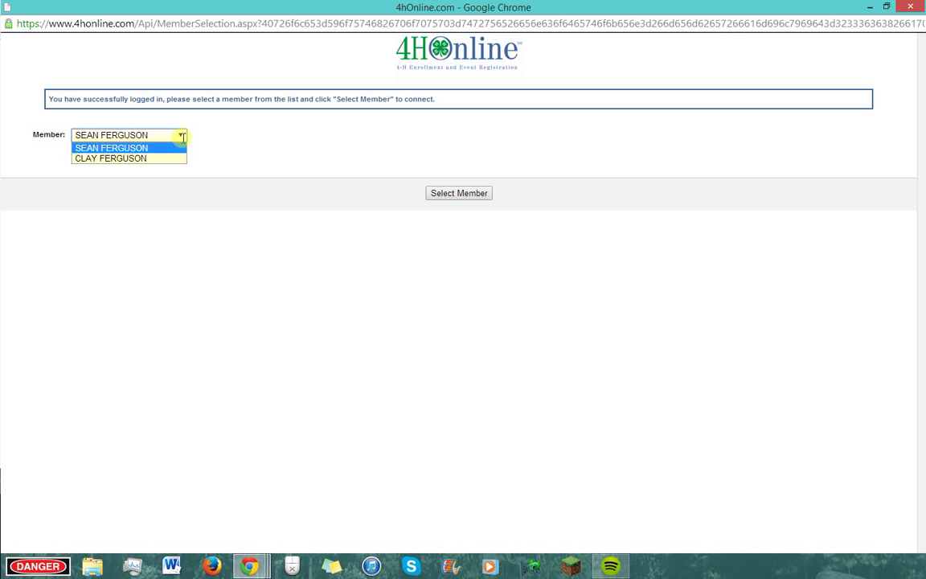
{"action": "left_click", "coordinate": [163, 158]}
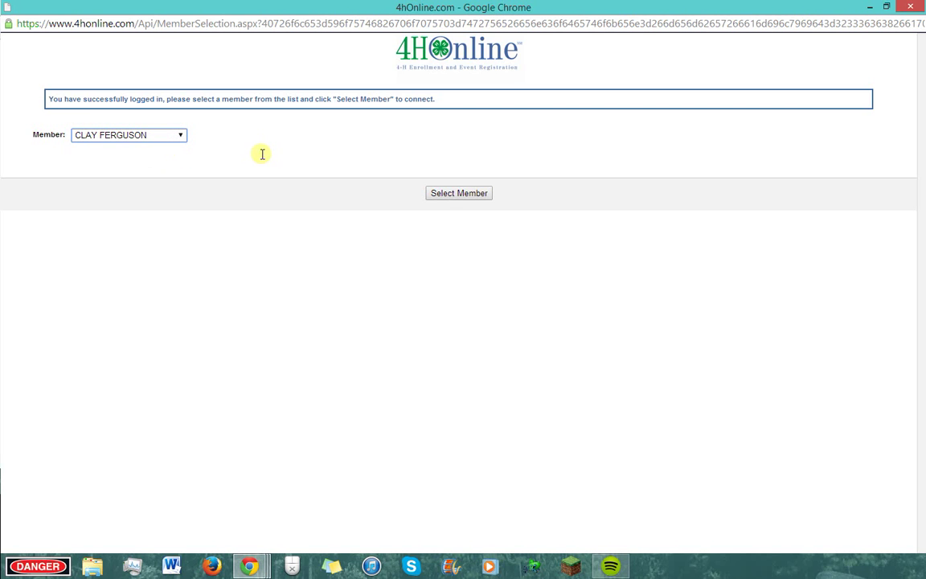
{"action": "left_click", "coordinate": [471, 195]}
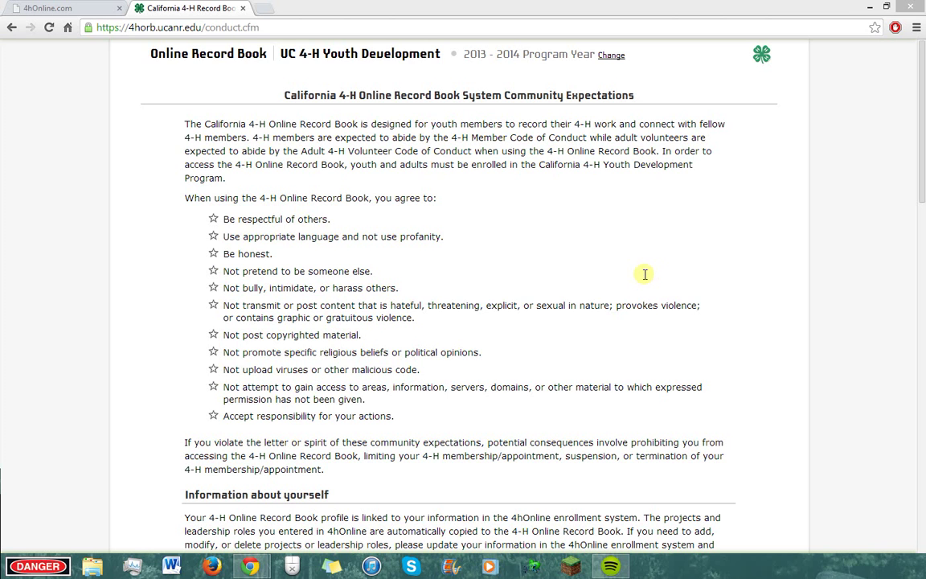
Step: Read through the code of conduct and accept the terms with the minor assent agreed
{"action": "left_click", "coordinate": [629, 279]}
{"action": "scroll", "coordinate": [629, 279], "scroll_direction": "down", "scroll_amount": 1}
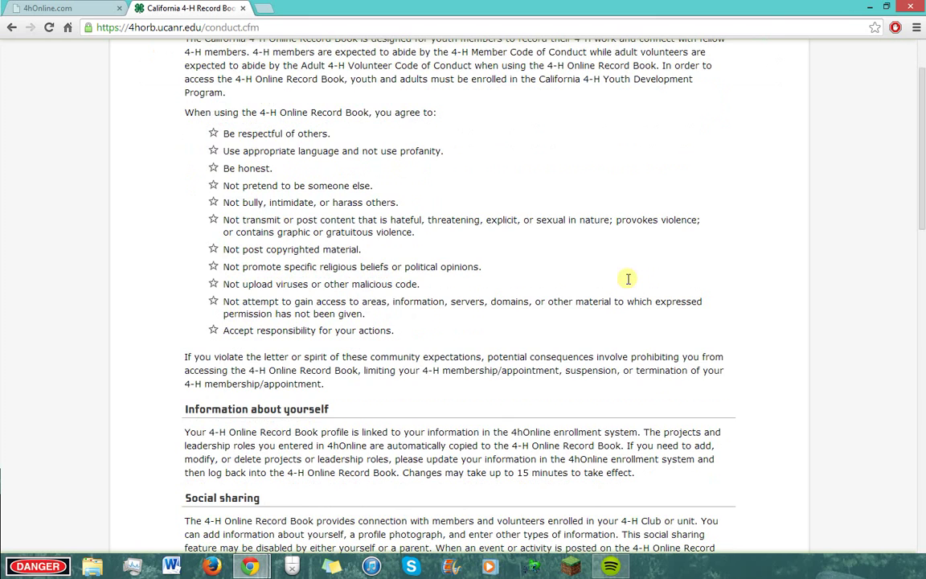
{"action": "scroll", "coordinate": [628, 279], "scroll_direction": "down", "scroll_amount": 2}
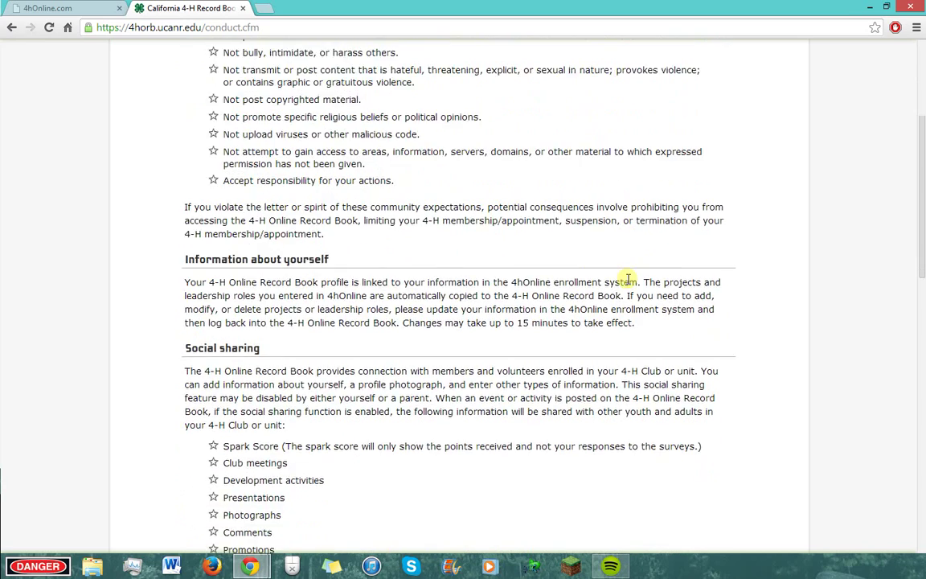
{"action": "scroll", "coordinate": [628, 279], "scroll_direction": "down", "scroll_amount": 1}
{"action": "scroll", "coordinate": [629, 279], "scroll_direction": "down", "scroll_amount": 1}
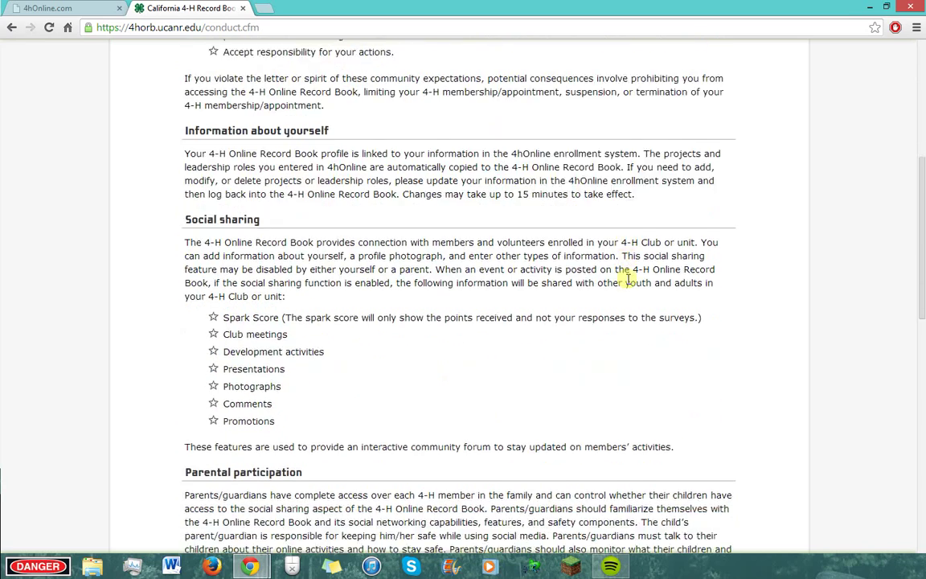
{"action": "scroll", "coordinate": [629, 279], "scroll_direction": "down", "scroll_amount": 3}
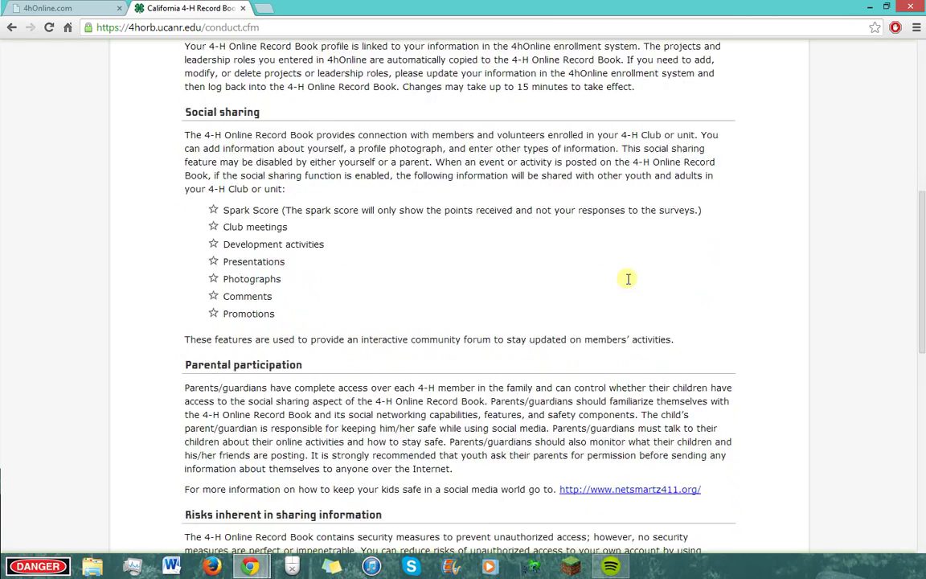
{"action": "scroll", "coordinate": [629, 279], "scroll_direction": "down", "scroll_amount": 4}
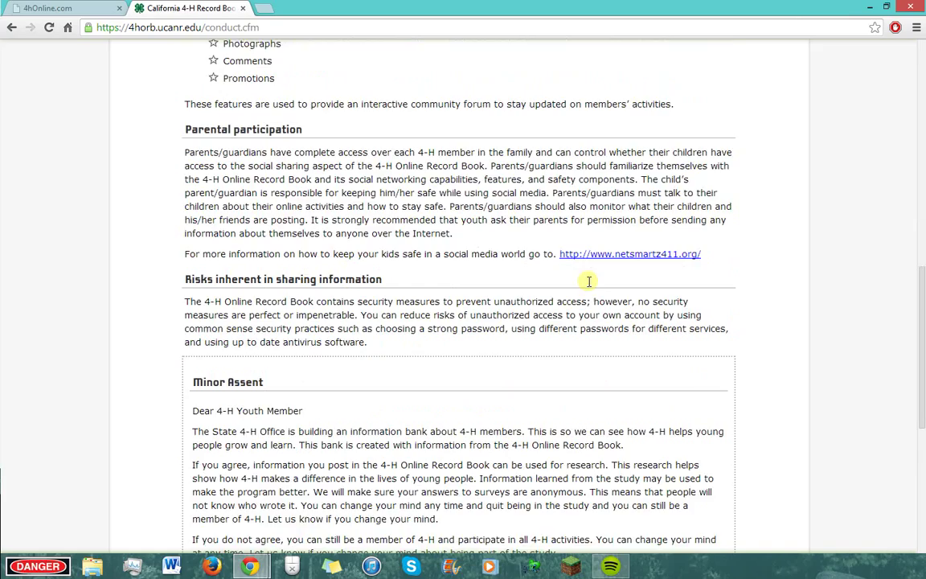
{"action": "scroll", "coordinate": [595, 282], "scroll_direction": "down", "scroll_amount": 3}
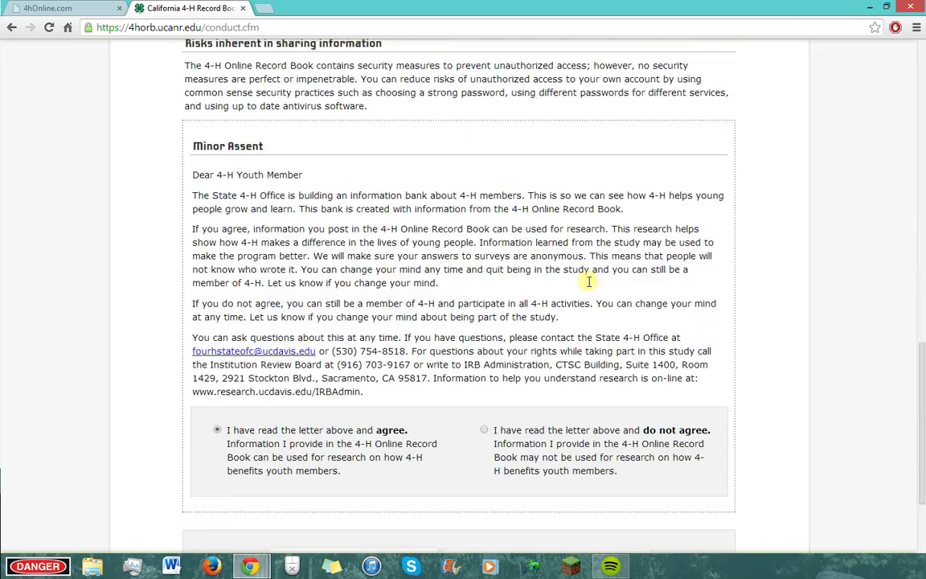
{"action": "scroll", "coordinate": [490, 296], "scroll_direction": "down", "scroll_amount": 2}
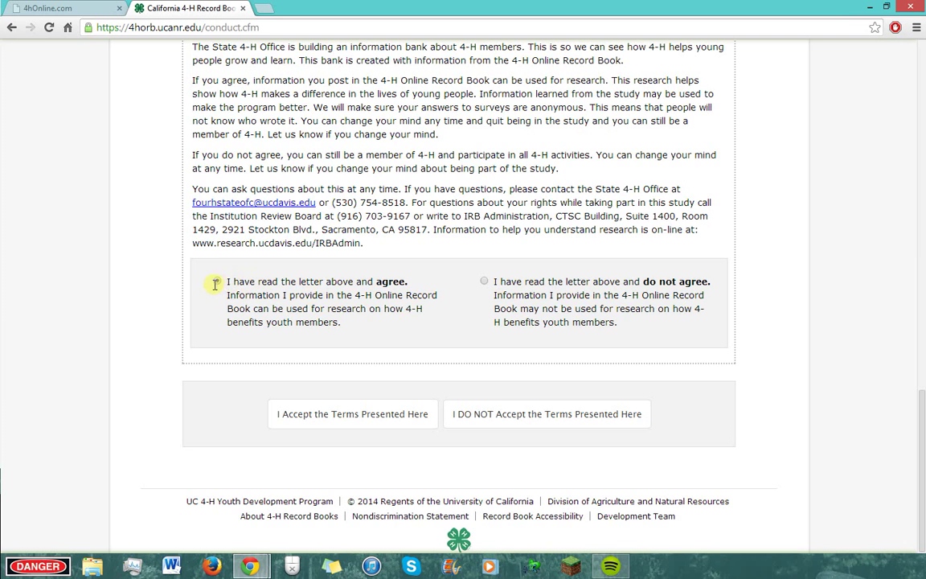
{"action": "left_click", "coordinate": [341, 414]}
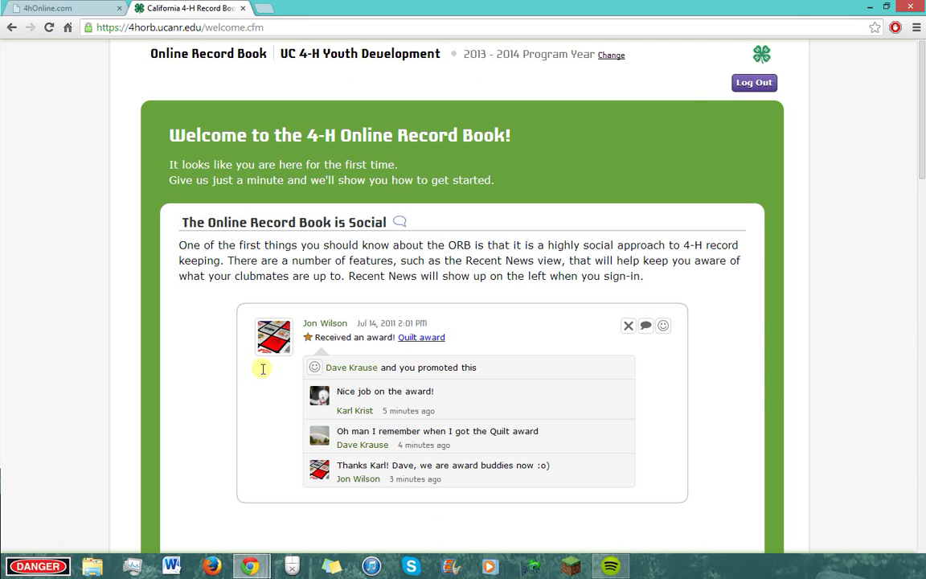
Step: Scroll past the welcome tour's feature overviews and enter the Online Record Book
{"action": "scroll", "coordinate": [245, 350], "scroll_direction": "down", "scroll_amount": 3}
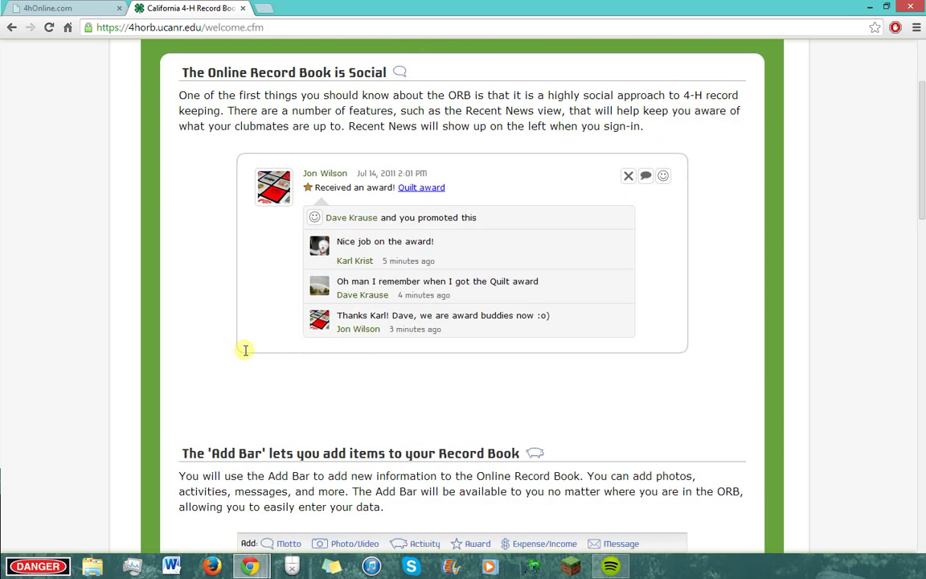
{"action": "scroll", "coordinate": [245, 349], "scroll_direction": "down", "scroll_amount": 1}
{"action": "scroll", "coordinate": [245, 350], "scroll_direction": "down", "scroll_amount": 1}
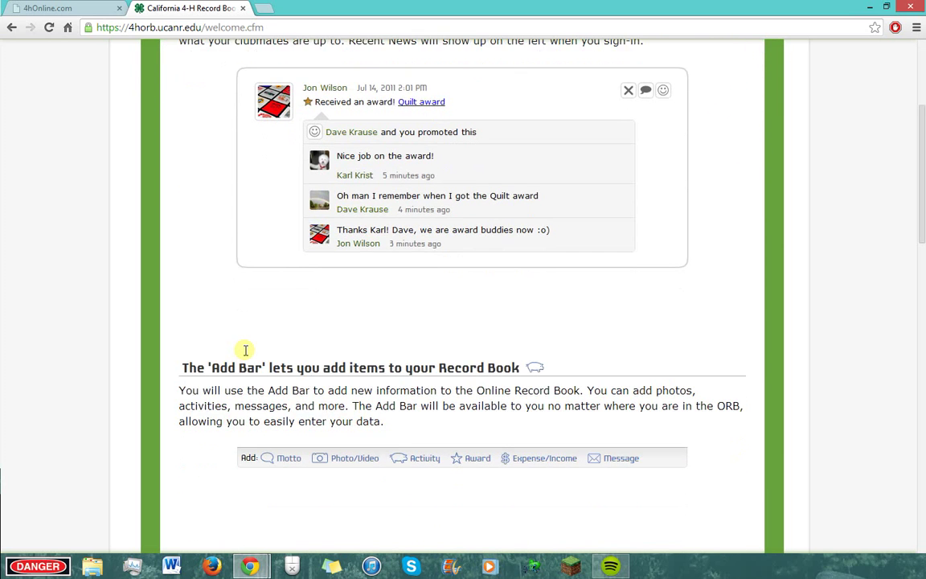
{"action": "scroll", "coordinate": [245, 350], "scroll_direction": "up", "scroll_amount": 5}
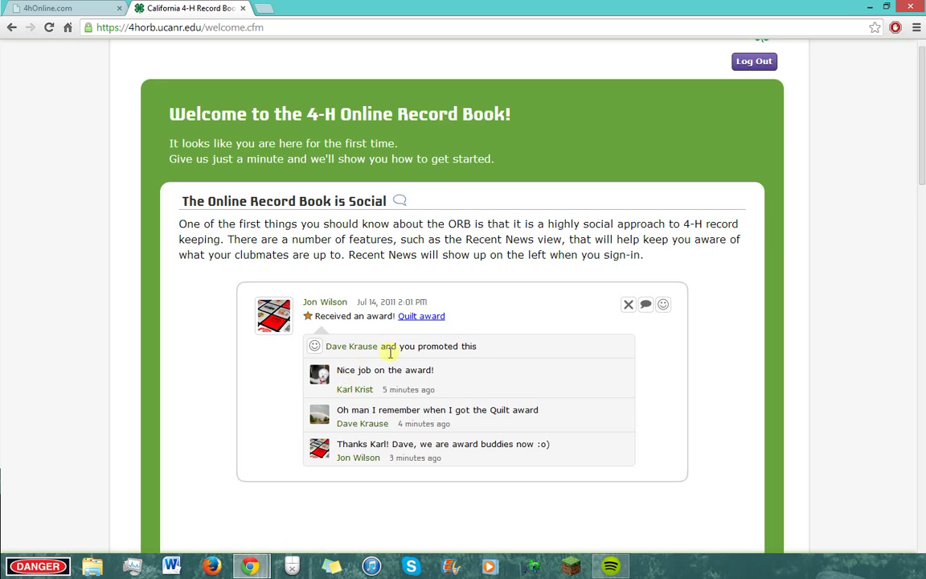
{"action": "scroll", "coordinate": [351, 442], "scroll_direction": "down", "scroll_amount": 5}
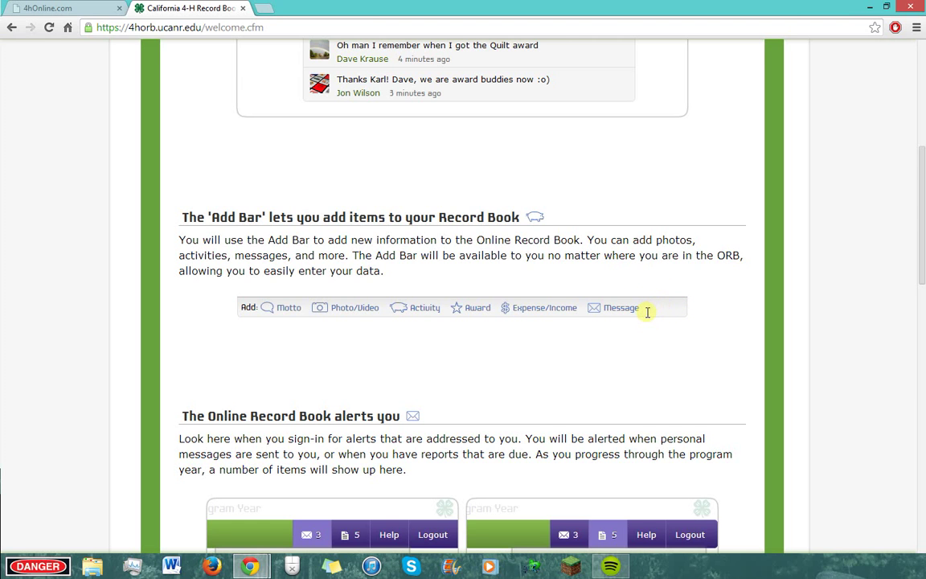
{"action": "scroll", "coordinate": [644, 314], "scroll_direction": "down", "scroll_amount": 4}
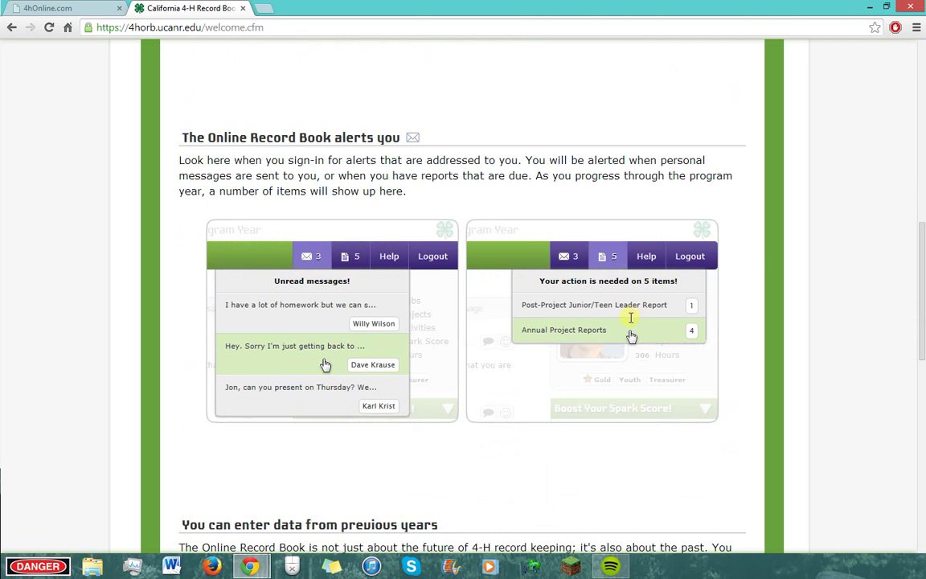
{"action": "scroll", "coordinate": [567, 394], "scroll_direction": "down", "scroll_amount": 1}
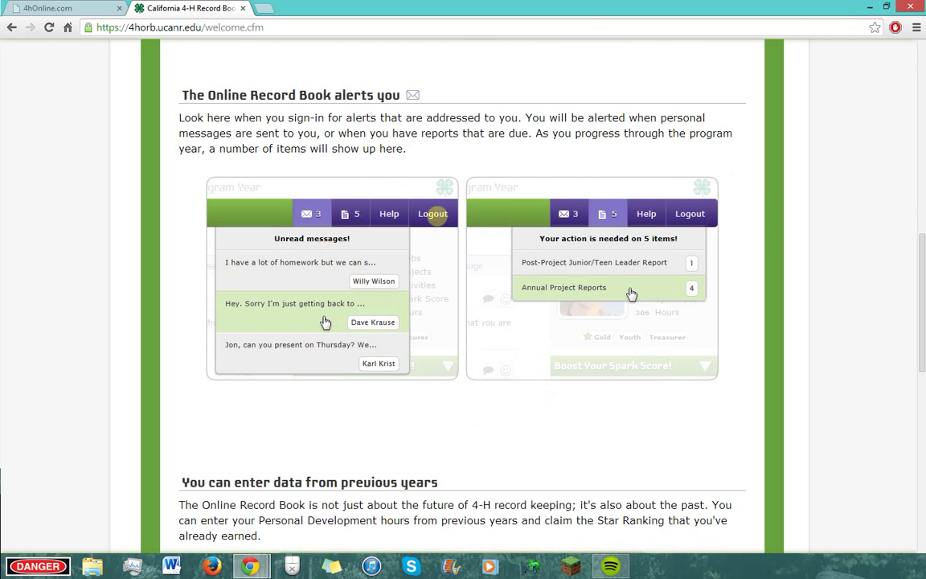
{"action": "scroll", "coordinate": [585, 397], "scroll_direction": "down", "scroll_amount": 2}
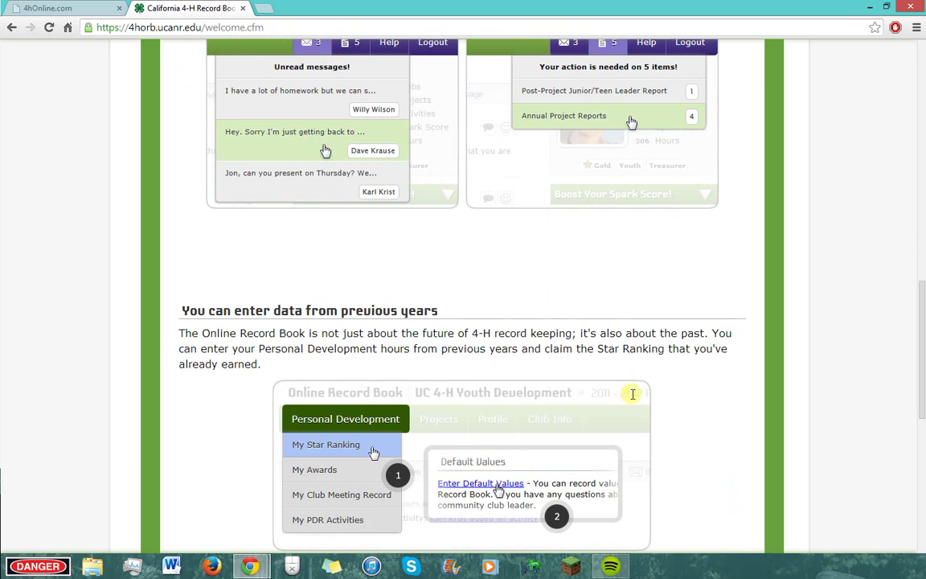
{"action": "scroll", "coordinate": [633, 395], "scroll_direction": "down", "scroll_amount": 4}
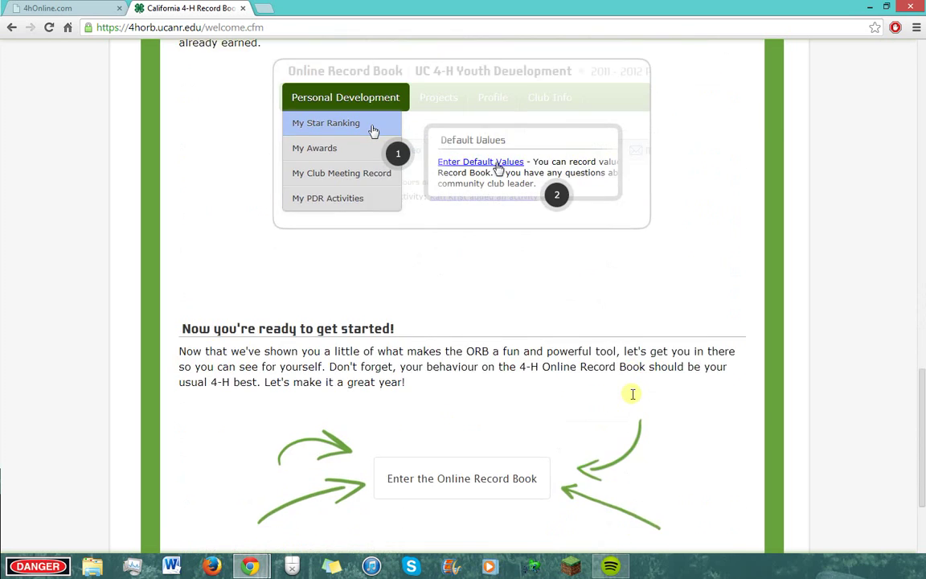
{"action": "scroll", "coordinate": [632, 394], "scroll_direction": "down", "scroll_amount": 2}
{"action": "left_click", "coordinate": [445, 308]}
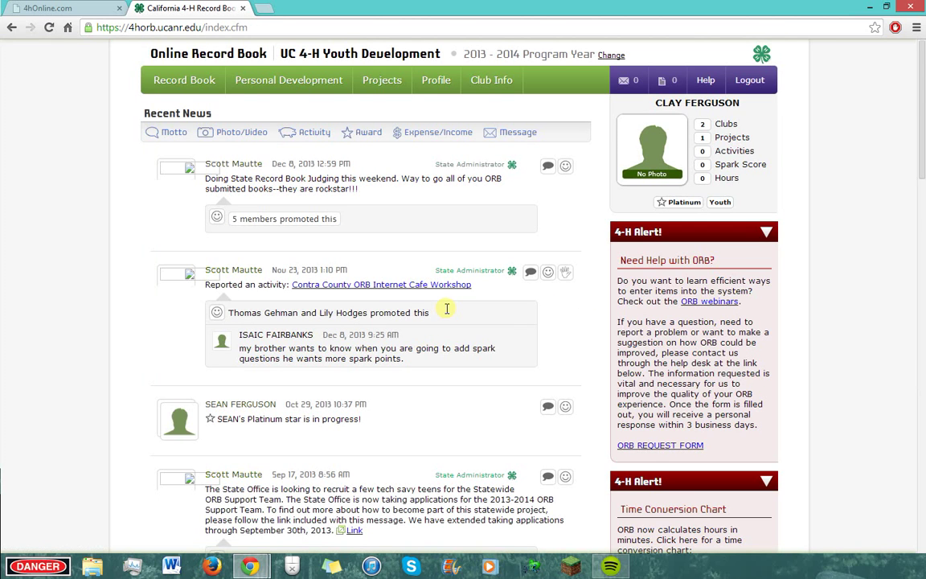
Step: Scroll down through the Recent News posts on the record book main page
{"action": "scroll", "coordinate": [560, 324], "scroll_direction": "down", "scroll_amount": 2}
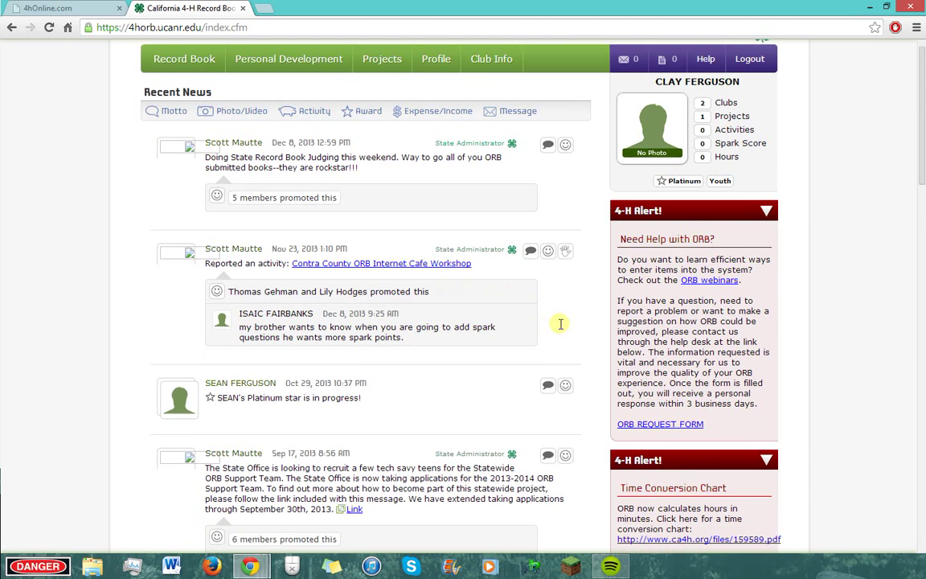
{"action": "scroll", "coordinate": [561, 324], "scroll_direction": "down", "scroll_amount": 4}
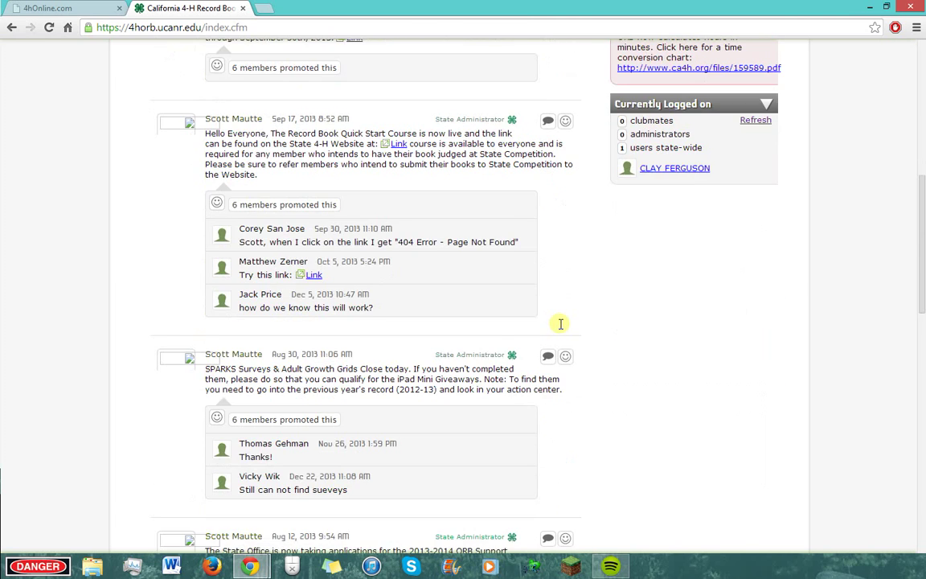
{"action": "scroll", "coordinate": [560, 325], "scroll_direction": "down", "scroll_amount": 2}
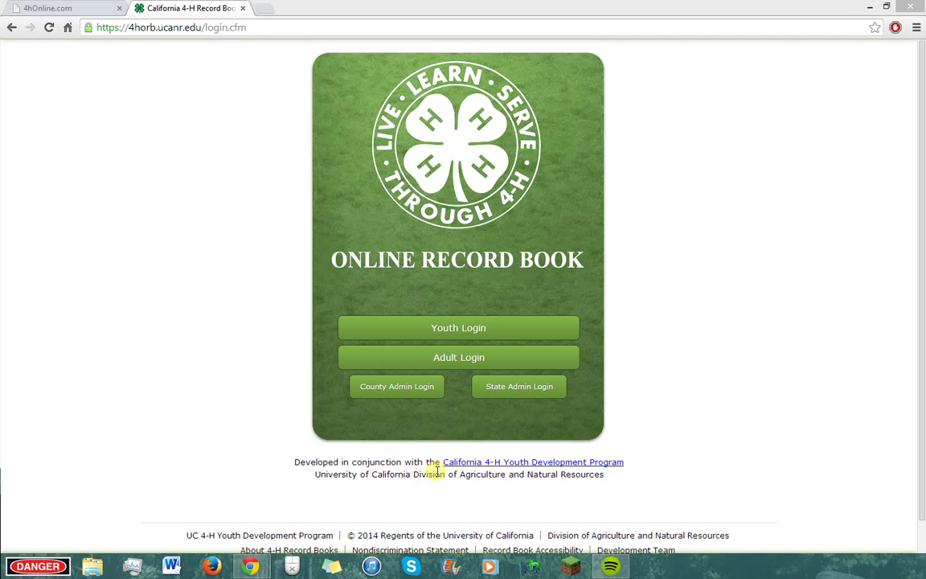
Step: Sign in through Adult Login, replacing the prefilled password in the 4hOnline popup
{"action": "left_click", "coordinate": [466, 360]}
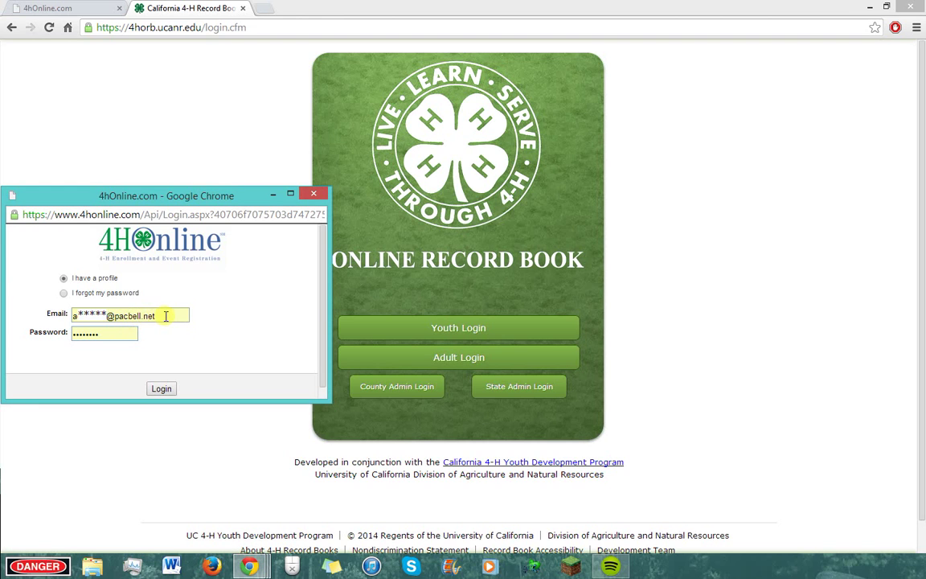
{"action": "left_click_drag", "start_coordinate": [107, 335], "coordinate": [36, 334]}
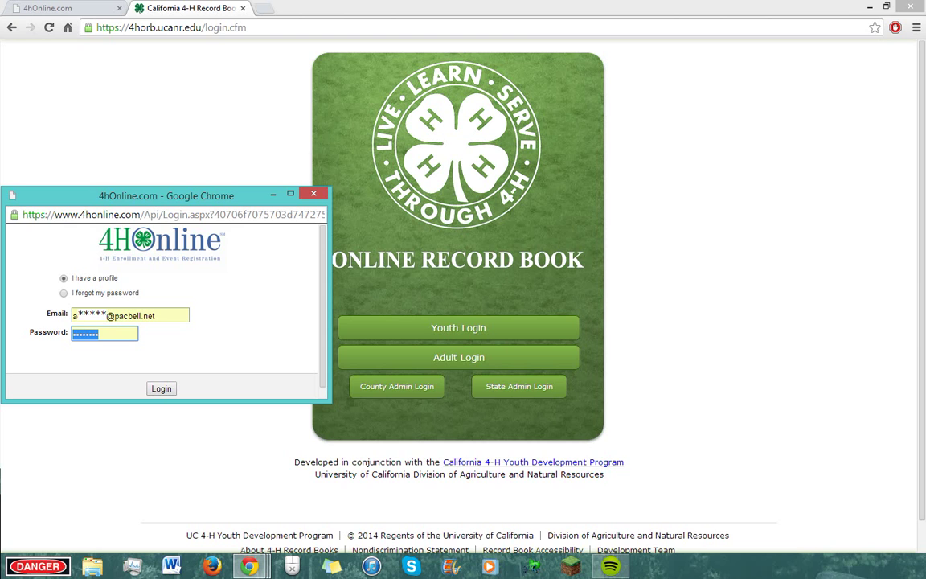
{"action": "type", "text": "pas"}
{"action": "type", "text": "••"}
{"action": "key", "text": "Return"}
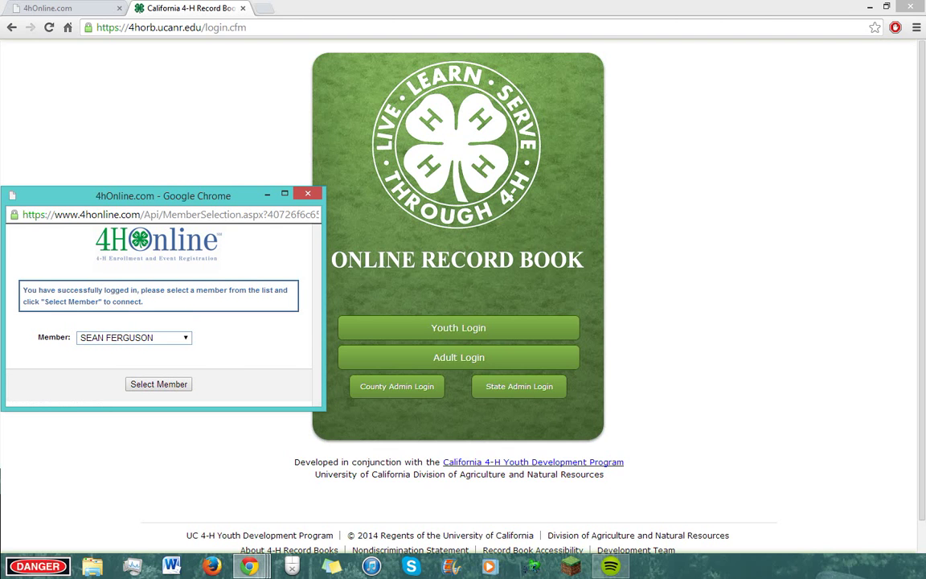
Step: Pick a different family member from the Member list and connect them to the record book
{"action": "left_click", "coordinate": [186, 338]}
{"action": "left_click", "coordinate": [169, 372]}
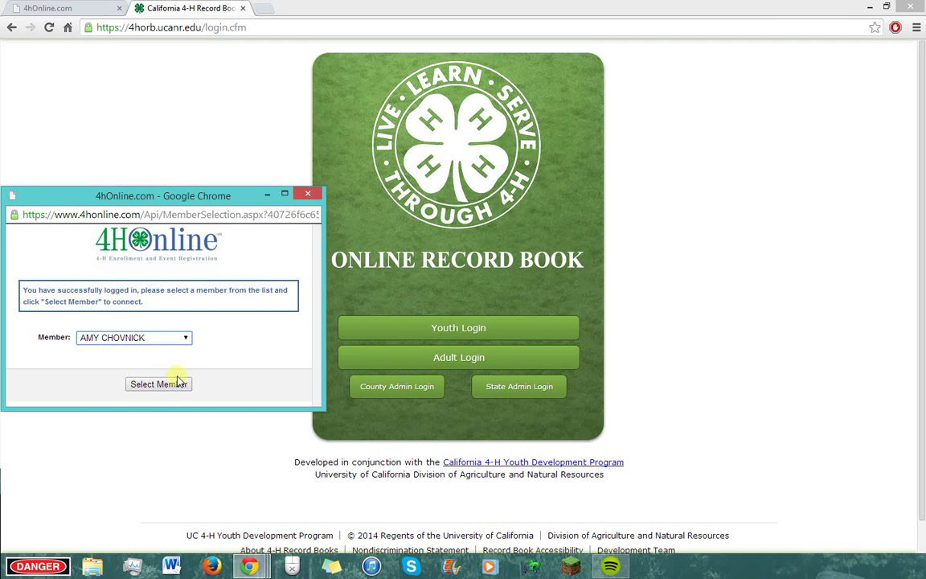
{"action": "left_click", "coordinate": [170, 387]}
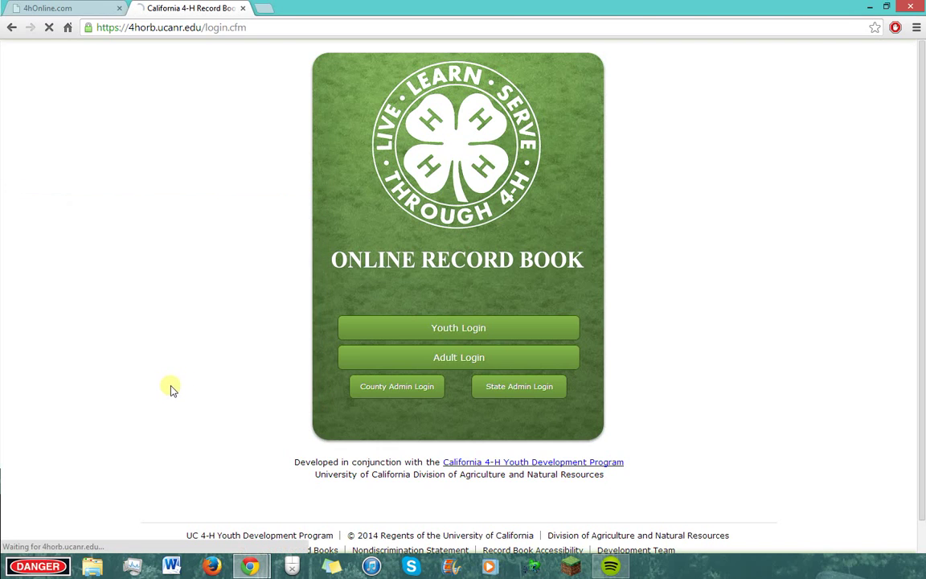